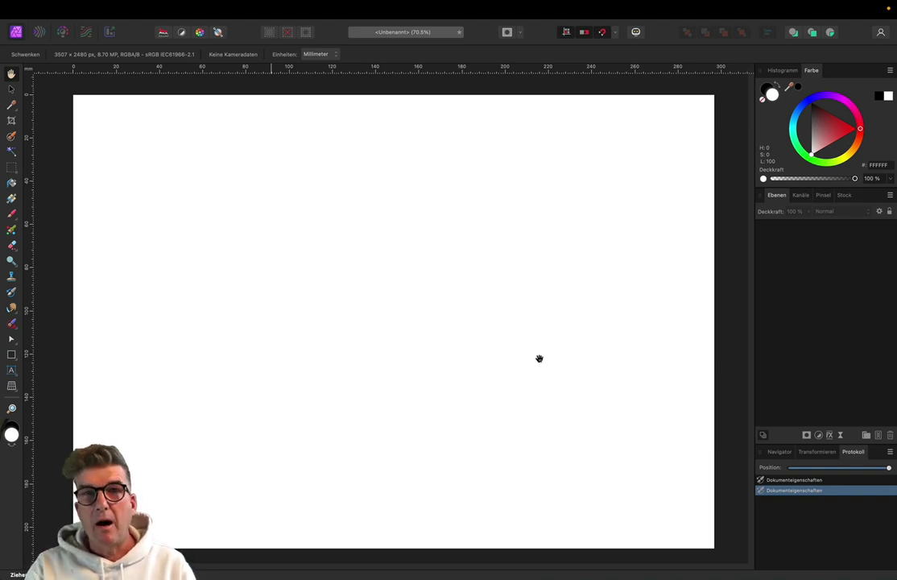
- Toggle the toolbars and panels off and back on with Tab
{"action": "key", "text": "Tab"}
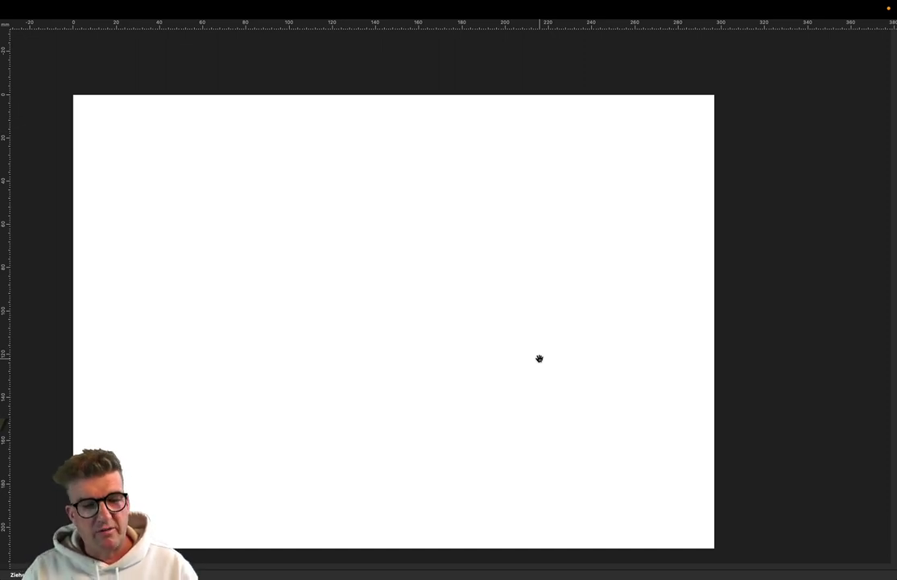
{"action": "key", "text": "Tab"}
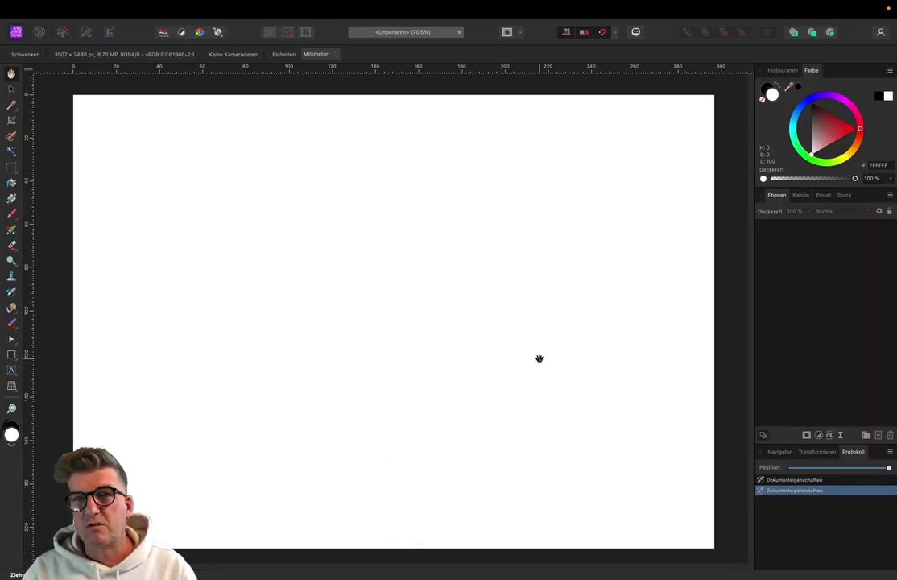
{"action": "key", "text": "Tab"}
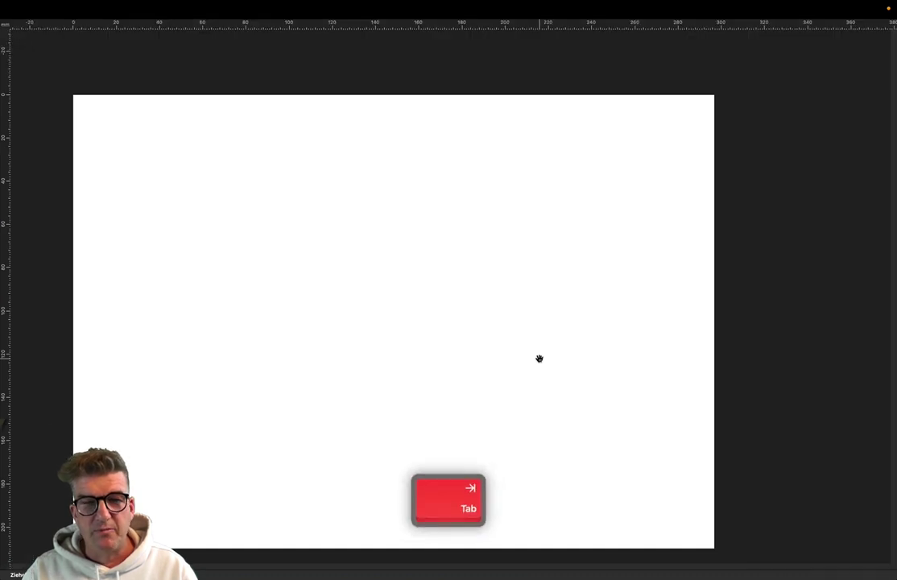
{"action": "key", "text": "Tab"}
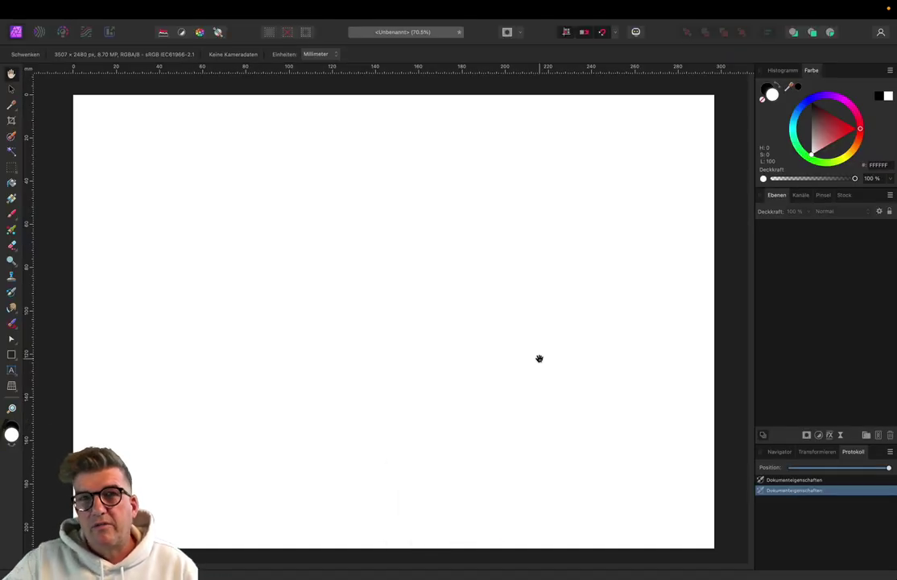
- Float the Layers and Channels panels, then redock them with Channels above Layers
{"action": "left_click_drag", "start_coordinate": [771, 200], "coordinate": [585, 176]}
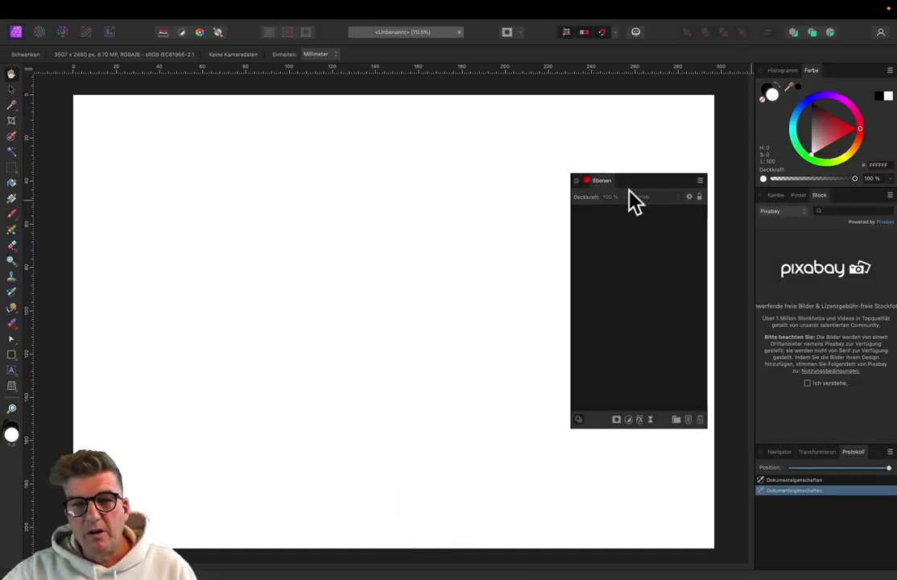
{"action": "left_click_drag", "start_coordinate": [771, 203], "coordinate": [477, 200]}
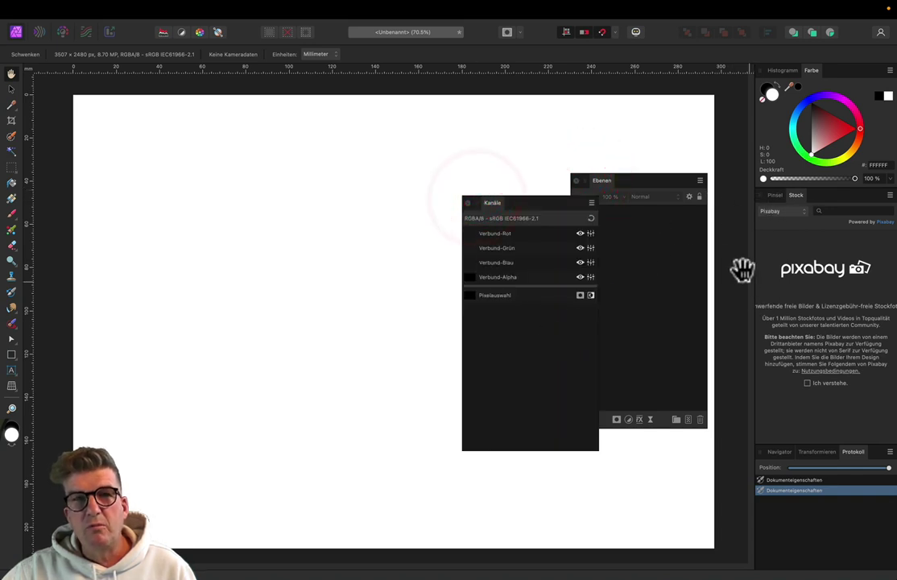
{"action": "left_click_drag", "start_coordinate": [661, 180], "coordinate": [832, 199]}
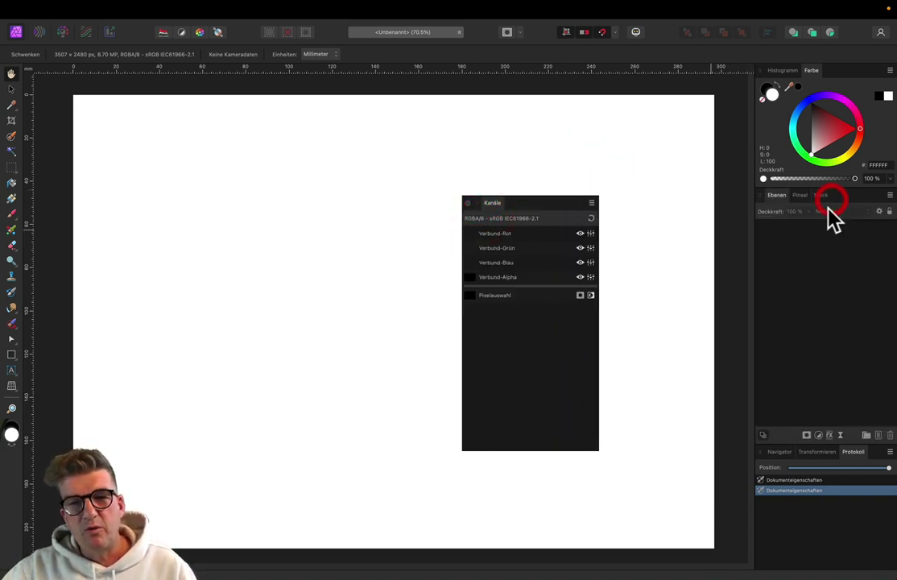
{"action": "left_click_drag", "start_coordinate": [564, 203], "coordinate": [850, 208]}
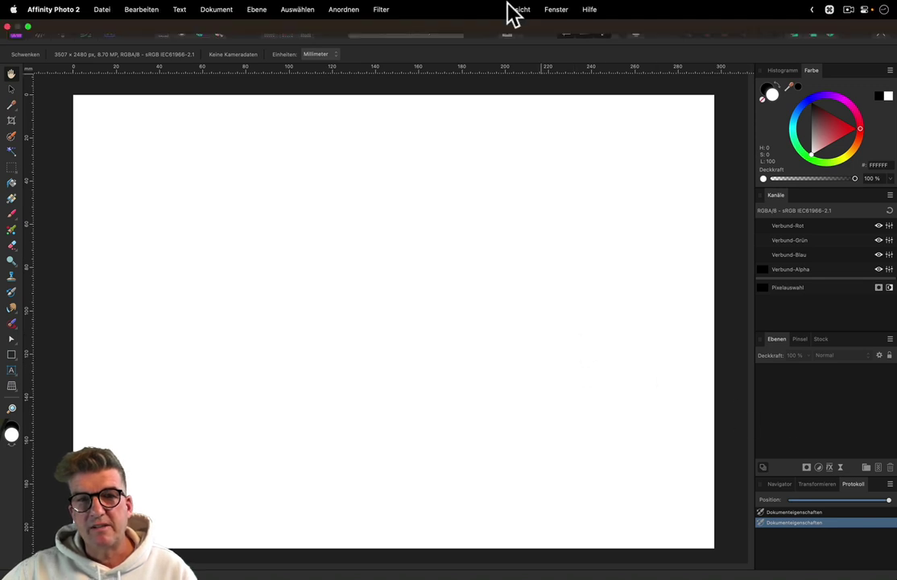
- Reset the studio so Channels rejoins Layers, Brushes and Stock as a tab
{"action": "left_click", "coordinate": [558, 9]}
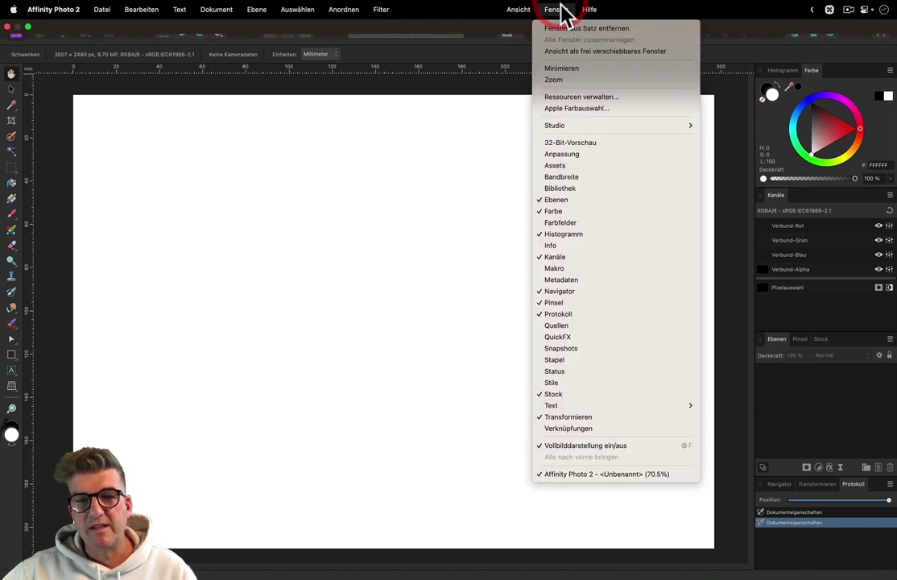
{"action": "mouse_move", "coordinate": [555, 125]}
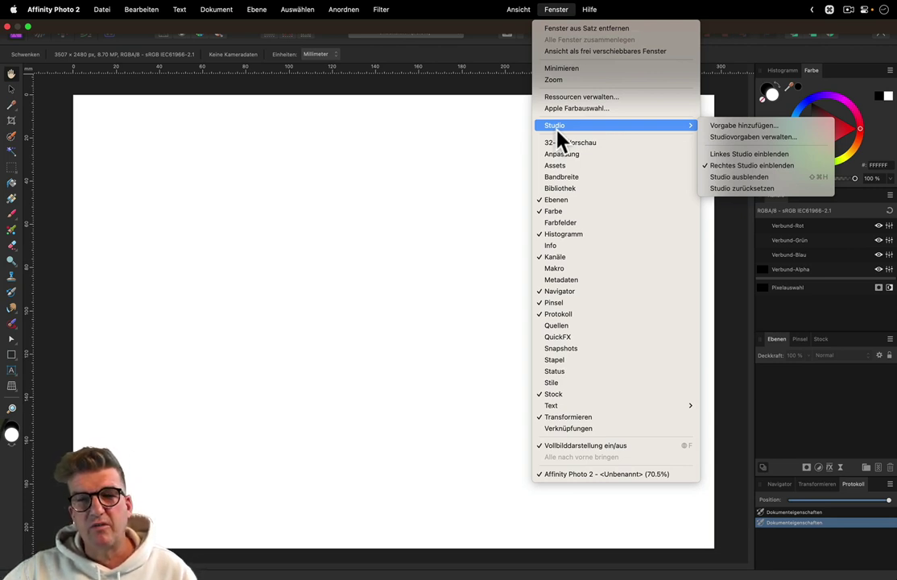
{"action": "left_click", "coordinate": [727, 186]}
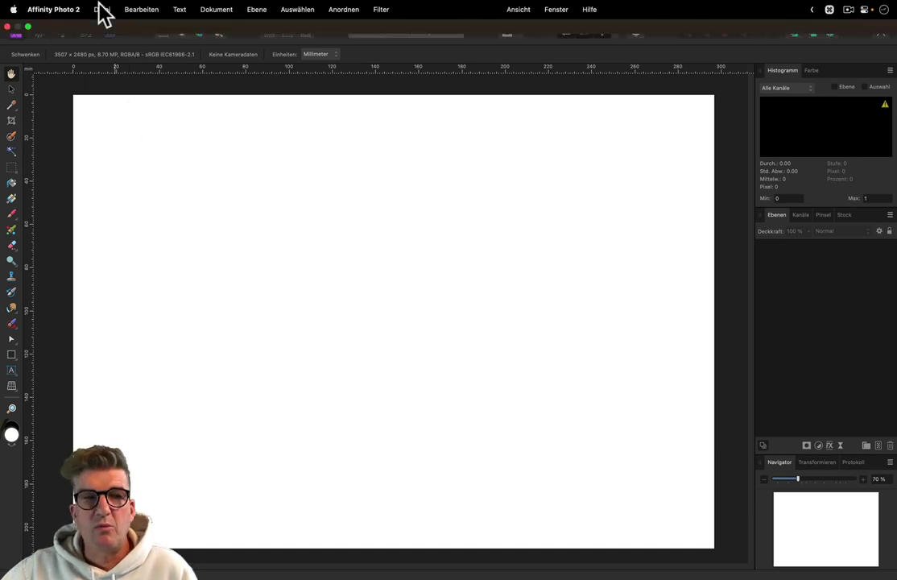
- Place the Pommes-6.jpg fries photo across the middle of the canvas
{"action": "left_click", "coordinate": [100, 10]}
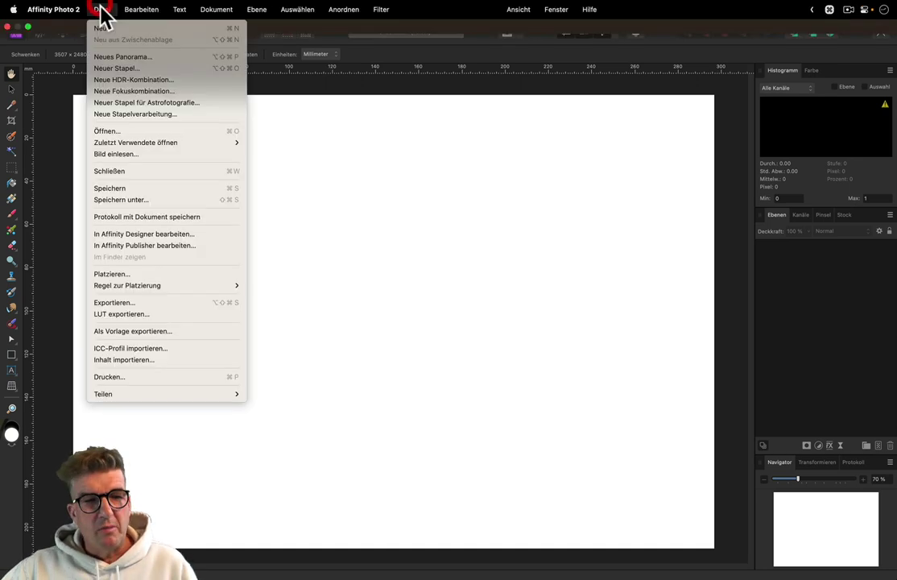
{"action": "left_click", "coordinate": [158, 275]}
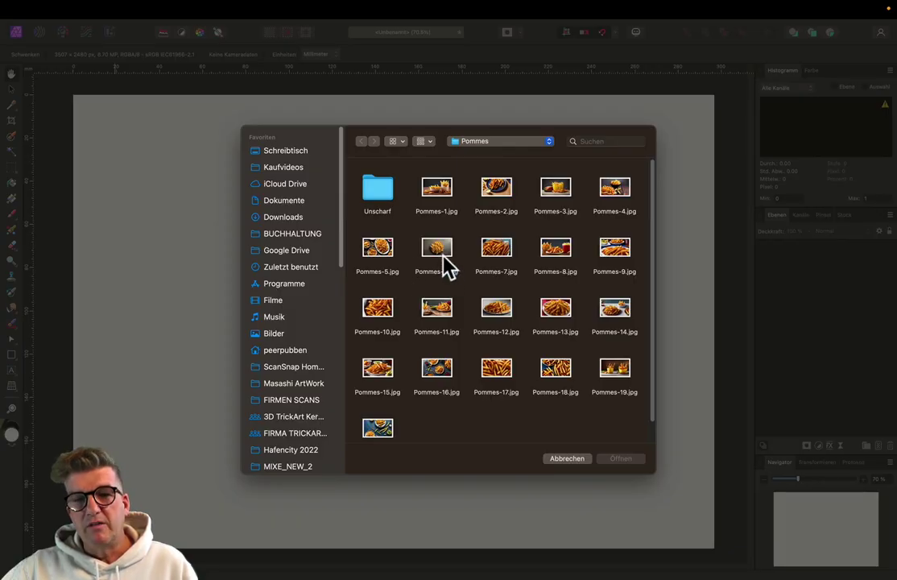
{"action": "double_click", "coordinate": [442, 252]}
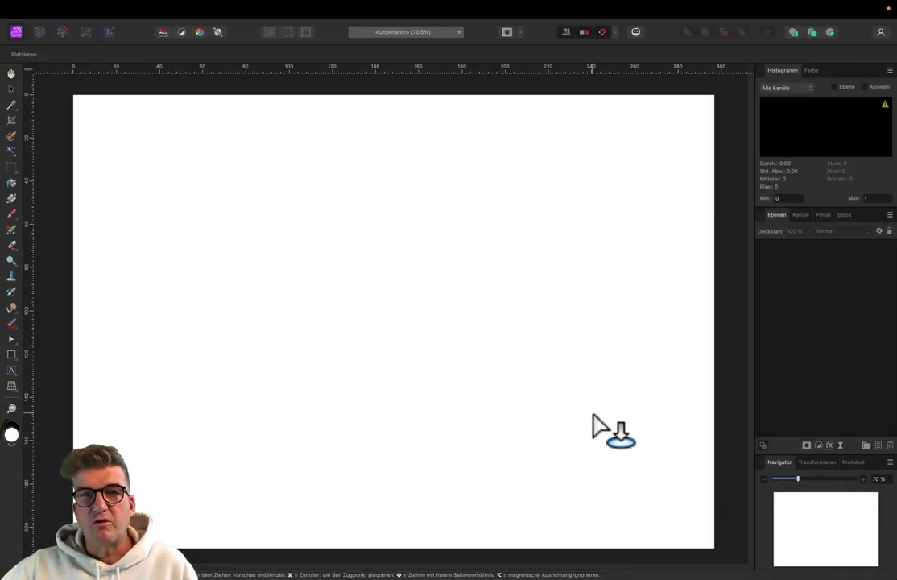
{"action": "left_click_drag", "start_coordinate": [137, 143], "coordinate": [651, 440]}
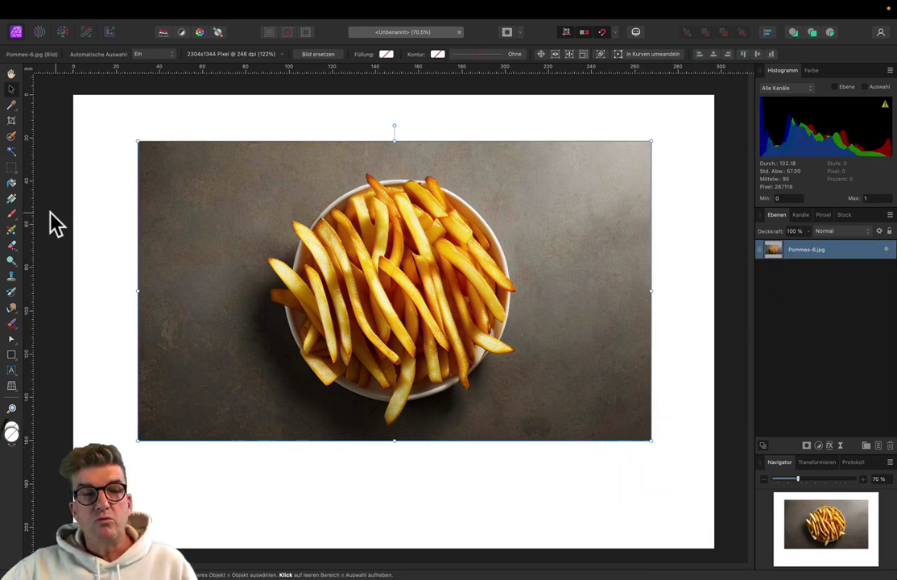
- Copy a rectangular marquee selection around the fries bowl and paste it as a new layer
{"action": "left_click", "coordinate": [11, 168]}
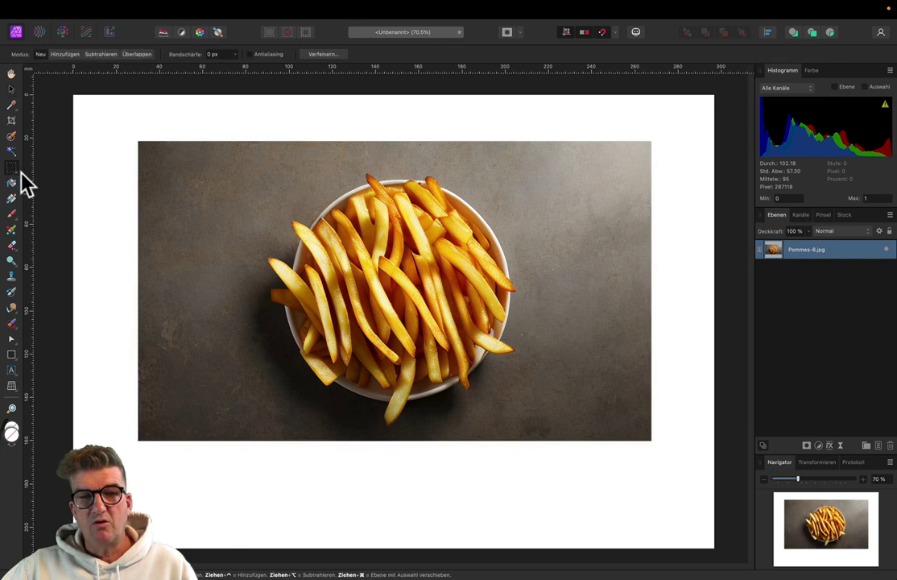
{"action": "mouse_move", "coordinate": [251, 154]}
{"action": "left_mouse_down"}
{"action": "mouse_move", "coordinate": [482, 336]}
{"action": "mouse_move", "coordinate": [562, 441]}
{"action": "mouse_move", "coordinate": [562, 431]}
{"action": "left_mouse_up"}
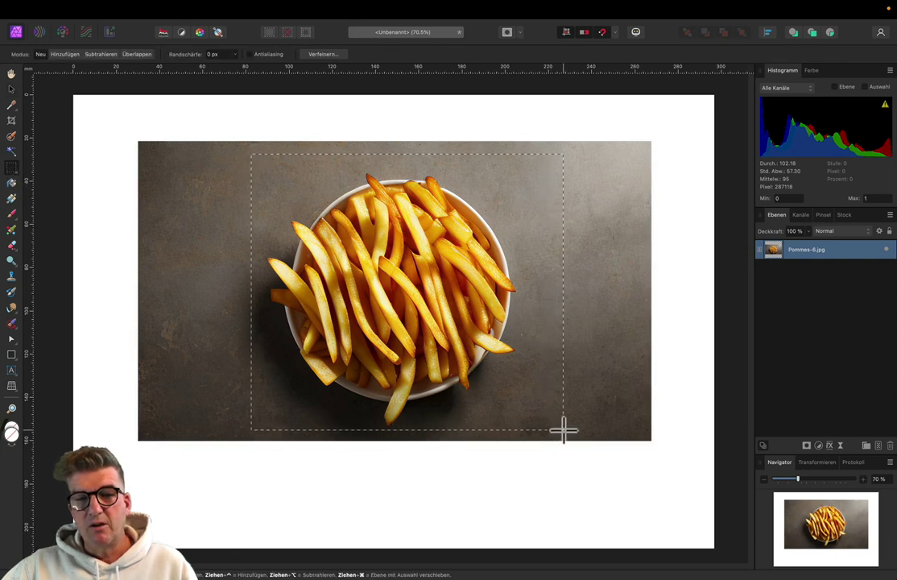
{"action": "key", "text": "super+c"}
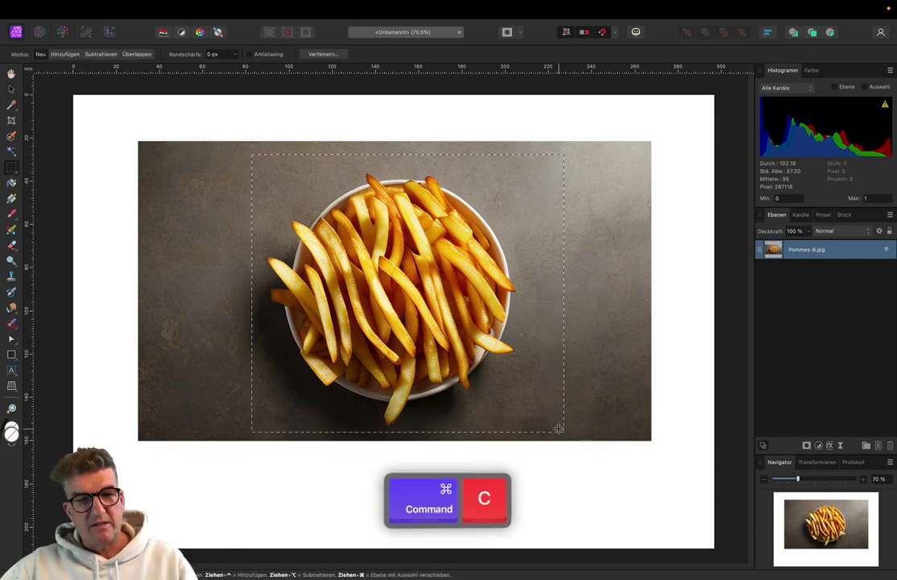
{"action": "key", "text": "super+v"}
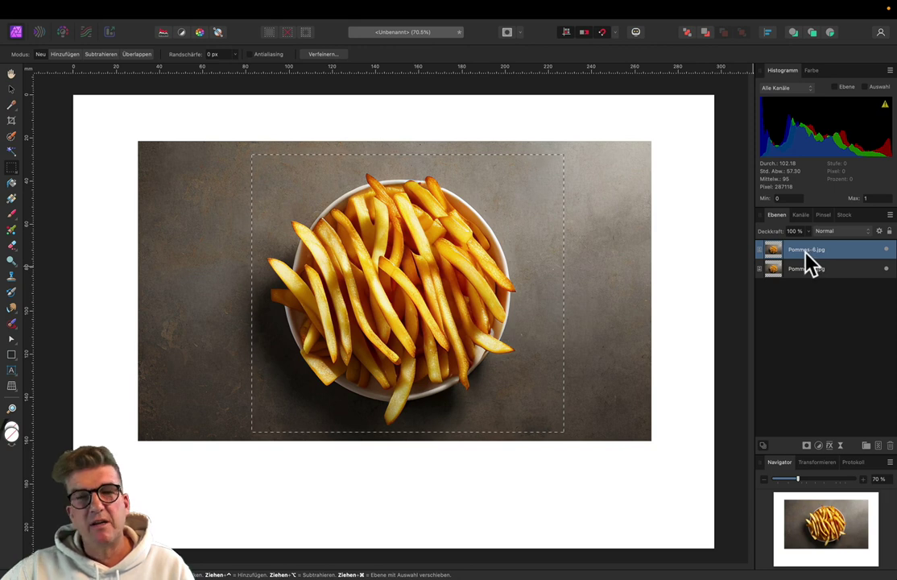
- Lock and unlock the pasted layer, then delete both Pommes-6.jpg layers
{"action": "left_click", "coordinate": [881, 271]}
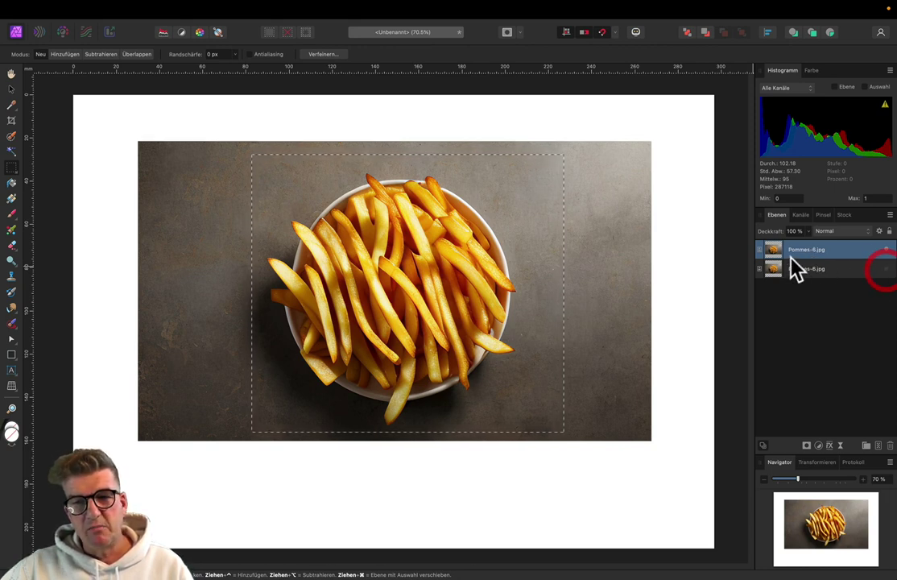
{"action": "left_click", "coordinate": [883, 270]}
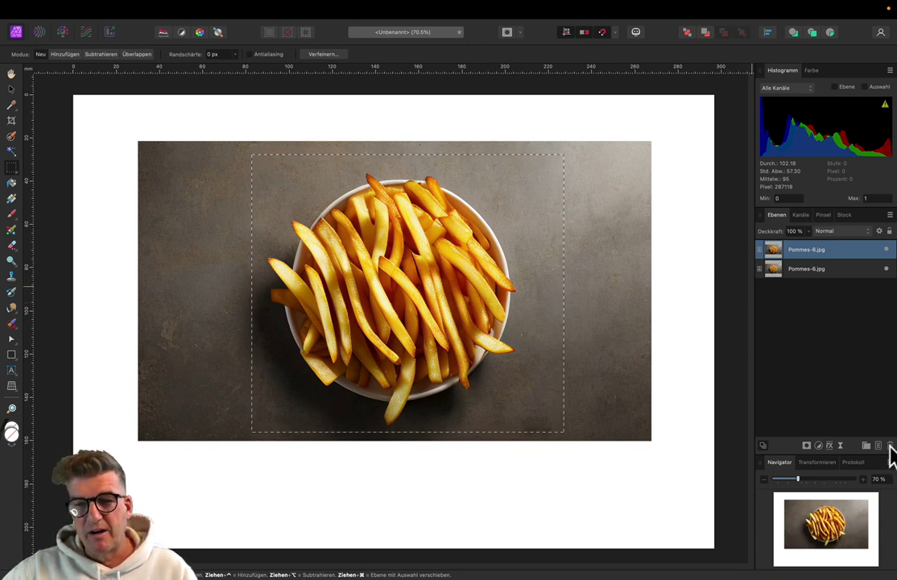
{"action": "left_click", "coordinate": [889, 445]}
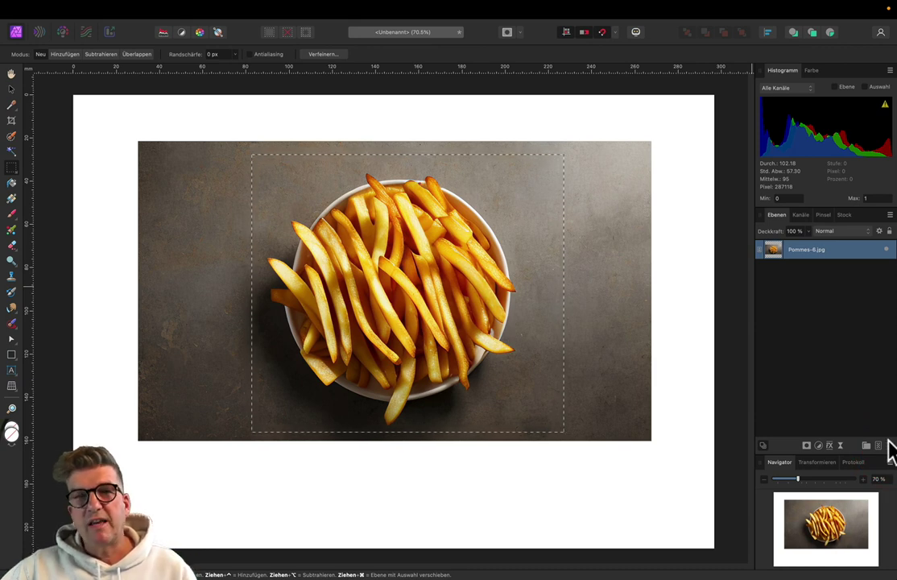
{"action": "left_click", "coordinate": [890, 445]}
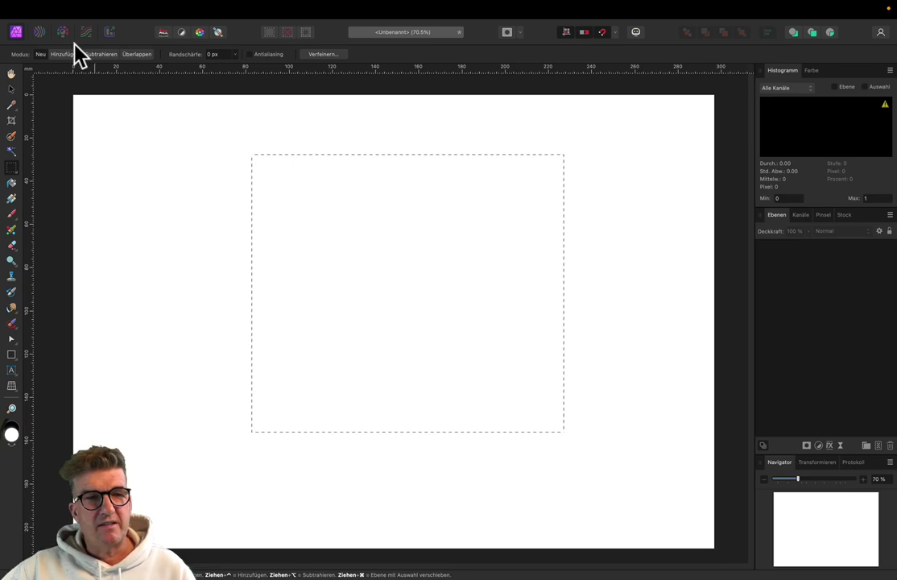
- Place the Vögel-15.png bird image on the canvas and clear the selection
{"action": "left_click", "coordinate": [101, 9]}
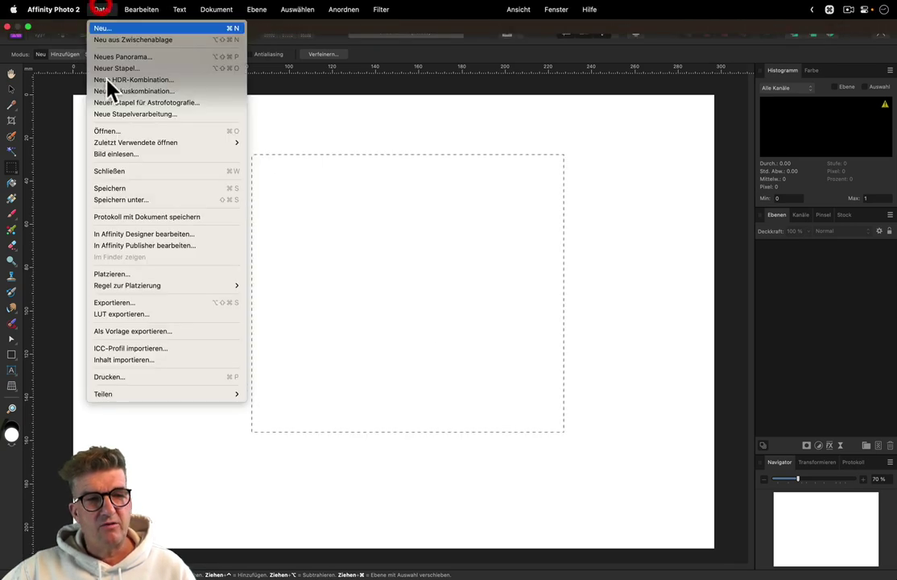
{"action": "left_click", "coordinate": [132, 275]}
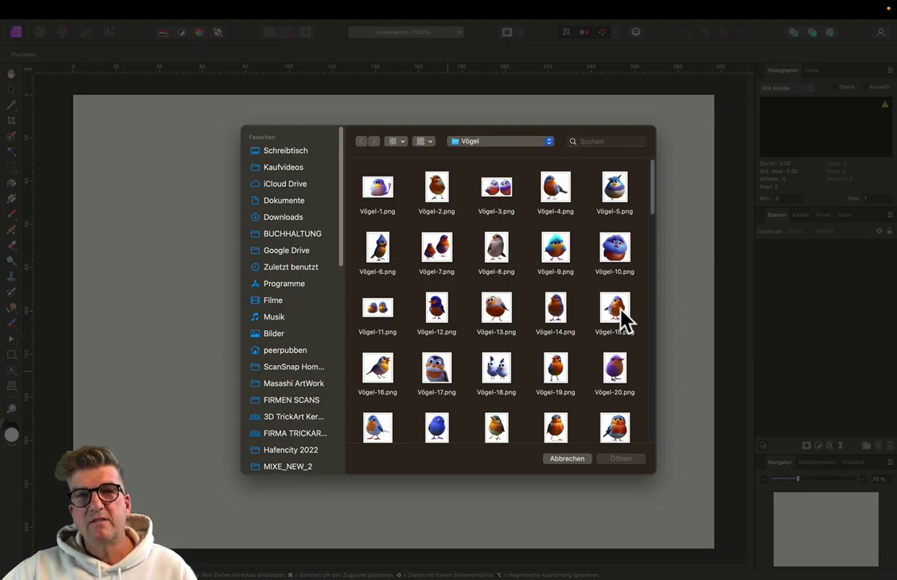
{"action": "double_click", "coordinate": [619, 306]}
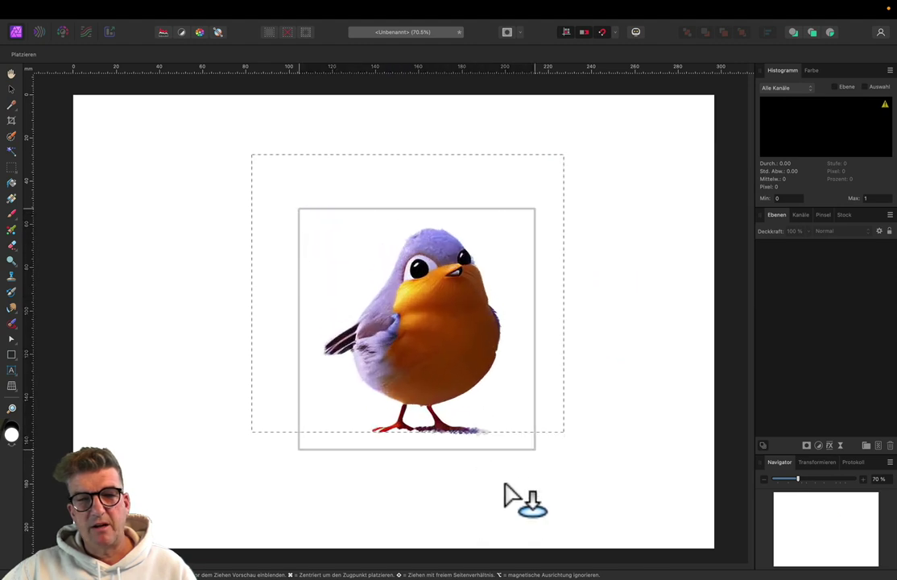
{"action": "left_click_drag", "start_coordinate": [301, 211], "coordinate": [501, 481]}
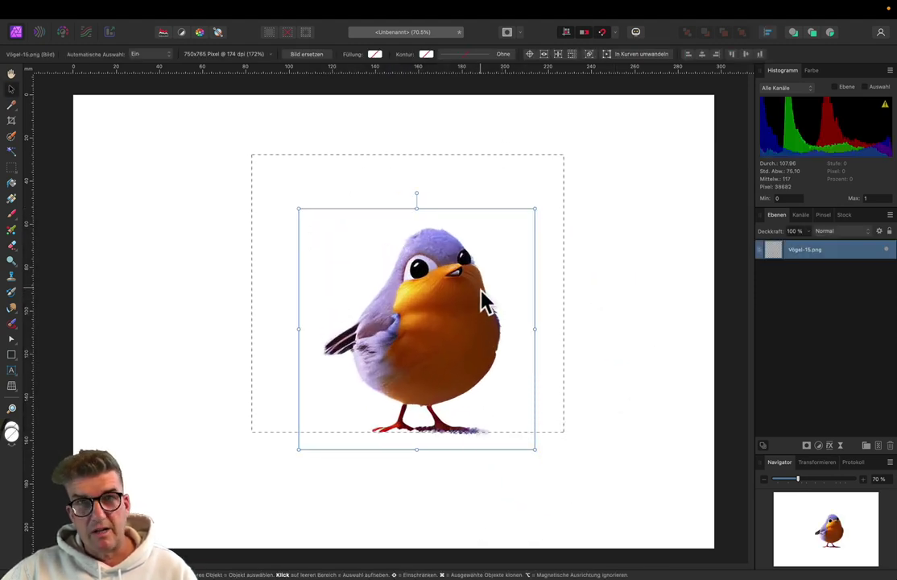
{"action": "key", "text": "super+d"}
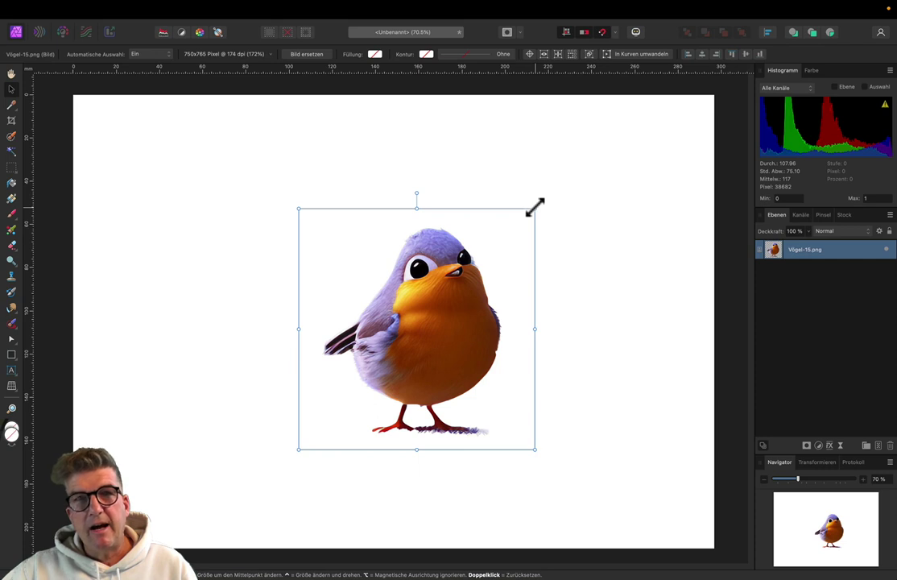
- Resize the bird repeatedly and move it down-left, ending as a small thumbnail
{"action": "left_click_drag", "start_coordinate": [534, 208], "coordinate": [673, 161]}
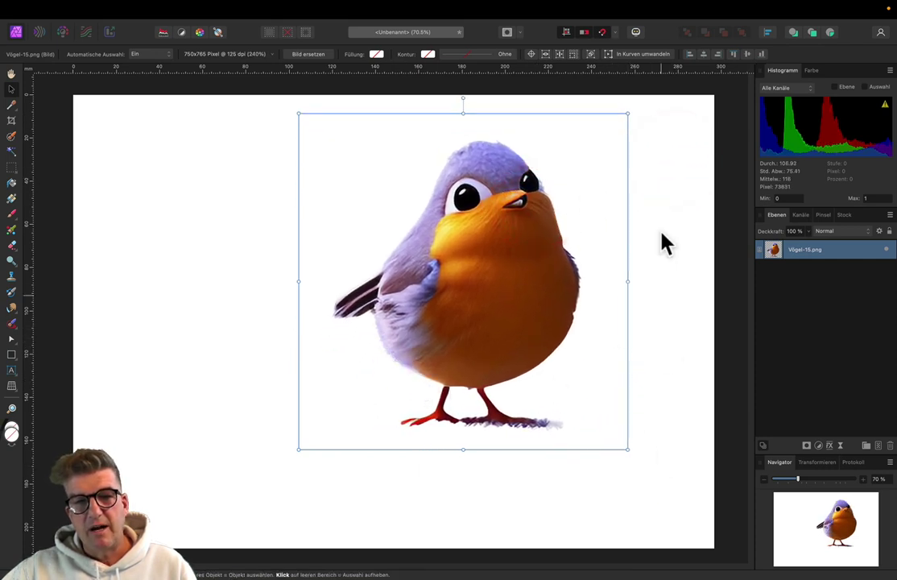
{"action": "left_click_drag", "start_coordinate": [628, 115], "coordinate": [383, 367]}
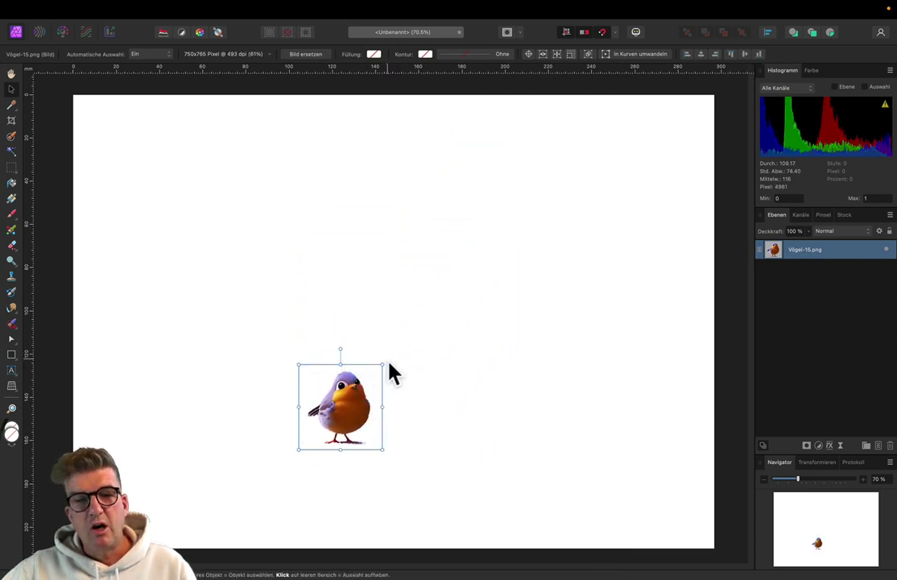
{"action": "left_click_drag", "start_coordinate": [382, 364], "coordinate": [493, 320]}
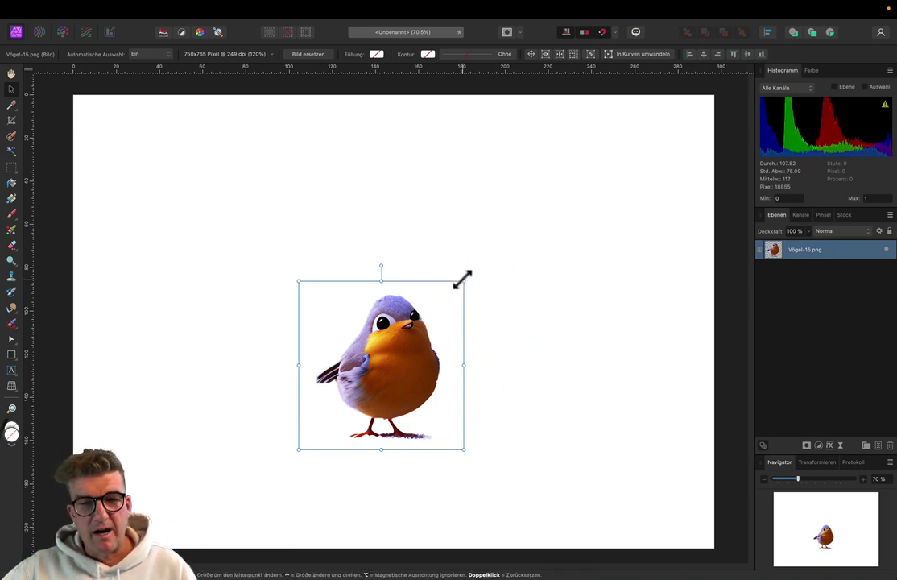
{"action": "mouse_move", "coordinate": [464, 282]}
{"action": "left_mouse_down"}
{"action": "mouse_move", "coordinate": [354, 392]}
{"action": "mouse_move", "coordinate": [587, 154]}
{"action": "mouse_move", "coordinate": [415, 320]}
{"action": "left_mouse_up"}
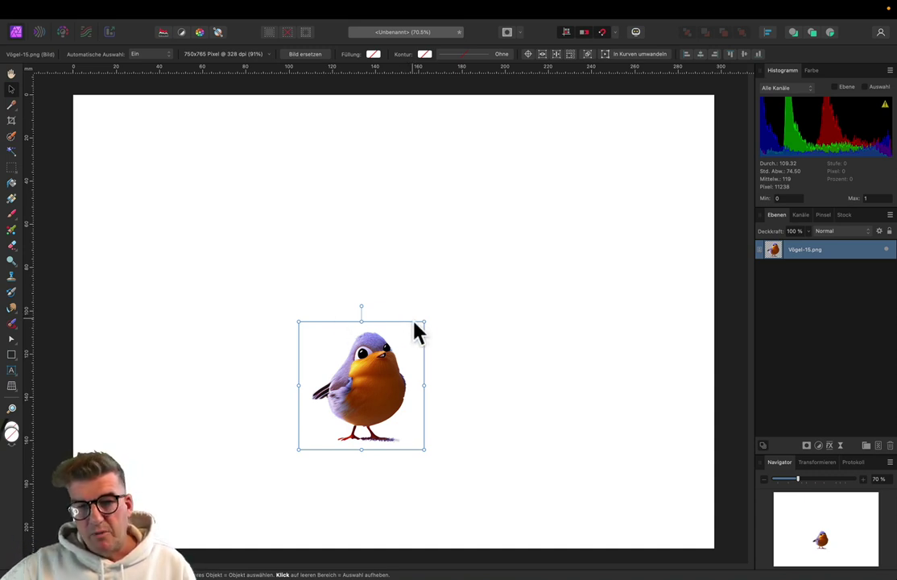
{"action": "mouse_move", "coordinate": [424, 321]}
{"action": "left_mouse_down"}
{"action": "mouse_move", "coordinate": [334, 419]}
{"action": "mouse_move", "coordinate": [336, 426]}
{"action": "mouse_move", "coordinate": [684, 194]}
{"action": "left_mouse_up"}
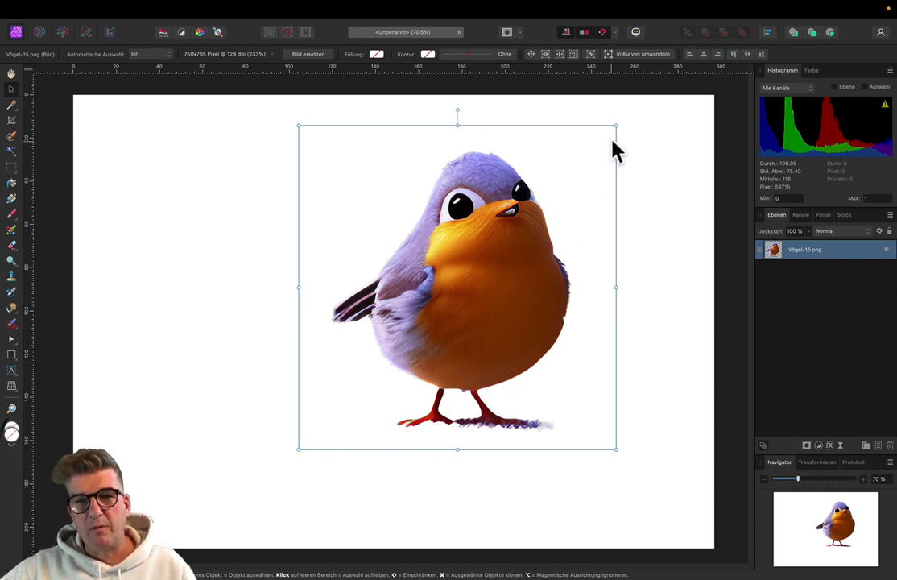
{"action": "mouse_move", "coordinate": [617, 125]}
{"action": "left_mouse_down"}
{"action": "mouse_move", "coordinate": [413, 421]}
{"action": "mouse_move", "coordinate": [461, 395]}
{"action": "mouse_move", "coordinate": [407, 410]}
{"action": "mouse_move", "coordinate": [499, 354]}
{"action": "mouse_move", "coordinate": [489, 374]}
{"action": "left_mouse_up"}
{"action": "mouse_move", "coordinate": [375, 411]}
{"action": "left_mouse_down"}
{"action": "mouse_move", "coordinate": [238, 467]}
{"action": "mouse_move", "coordinate": [313, 458]}
{"action": "mouse_move", "coordinate": [315, 406]}
{"action": "left_mouse_up"}
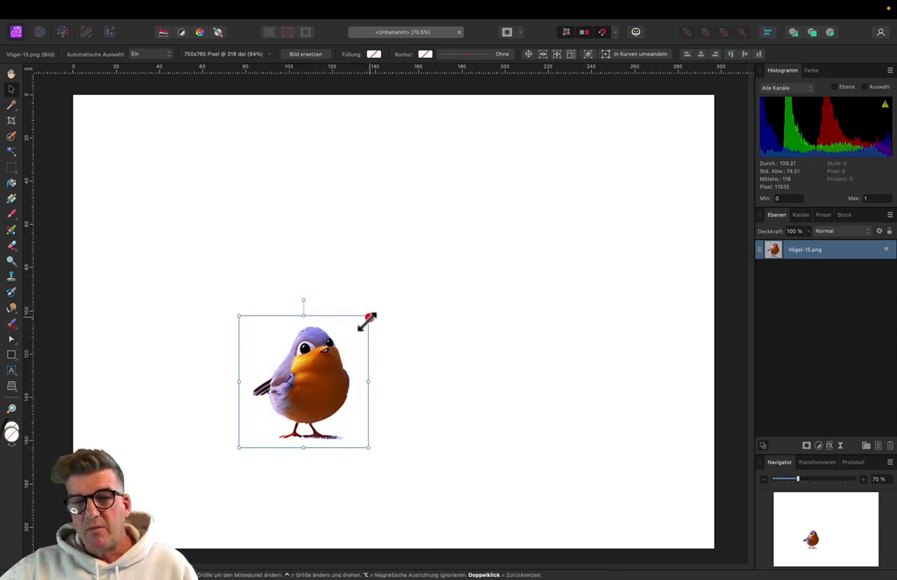
{"action": "left_click_drag", "start_coordinate": [368, 317], "coordinate": [281, 407]}
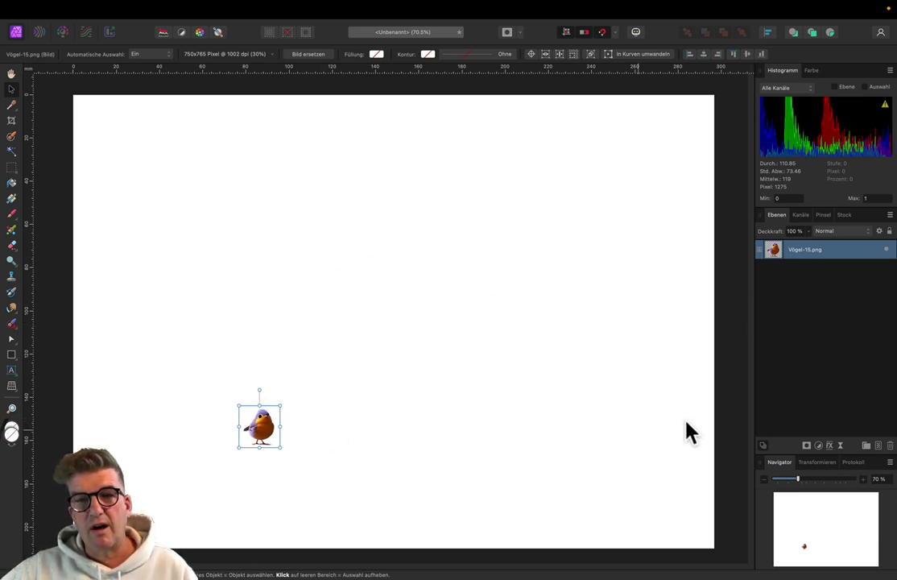
- Rasterize the Vögel-15.png layer and scale the bird up to nearly full page height
{"action": "right_click", "coordinate": [783, 252]}
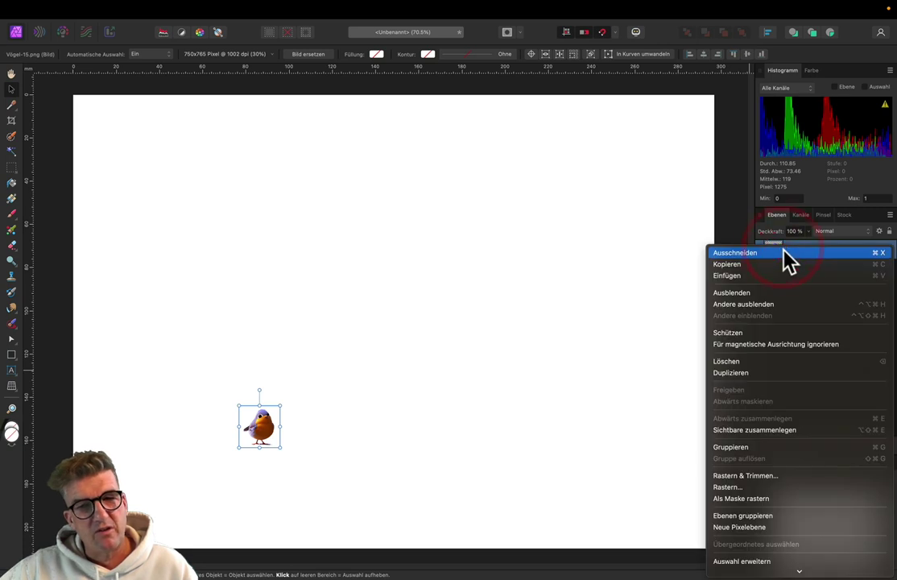
{"action": "left_click", "coordinate": [732, 489]}
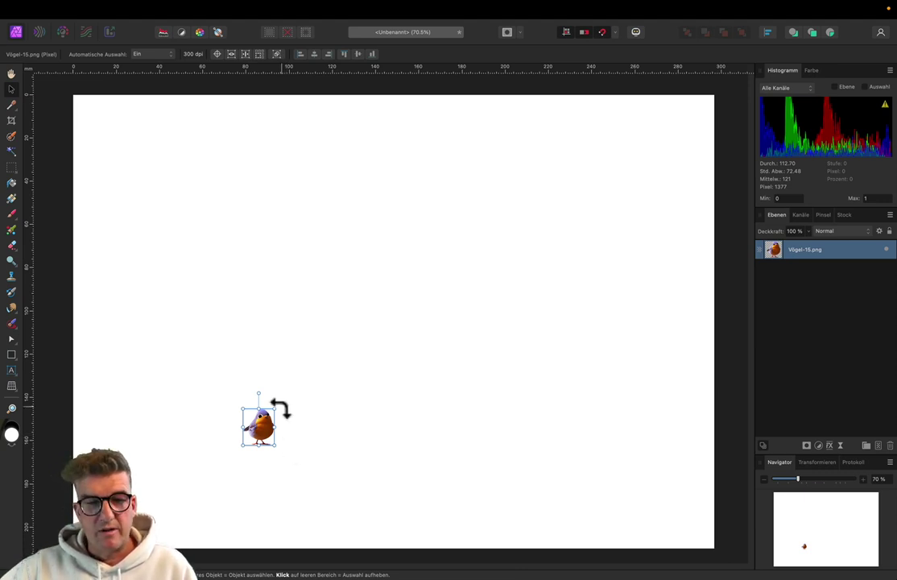
{"action": "left_click_drag", "start_coordinate": [274, 409], "coordinate": [663, 212]}
{"action": "mouse_move", "coordinate": [242, 445]}
{"action": "left_mouse_down"}
{"action": "mouse_move", "coordinate": [184, 501]}
{"action": "mouse_move", "coordinate": [187, 510]}
{"action": "left_mouse_up"}
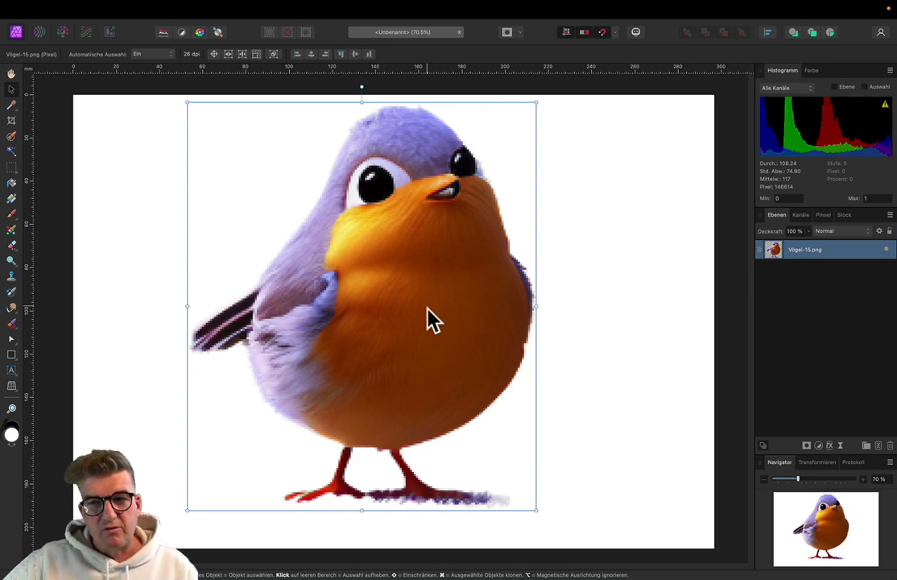
- Delete the bird layer and place Pommes-6.jpg on the canvas instead
{"action": "left_click", "coordinate": [887, 445]}
{"action": "left_click", "coordinate": [102, 9]}
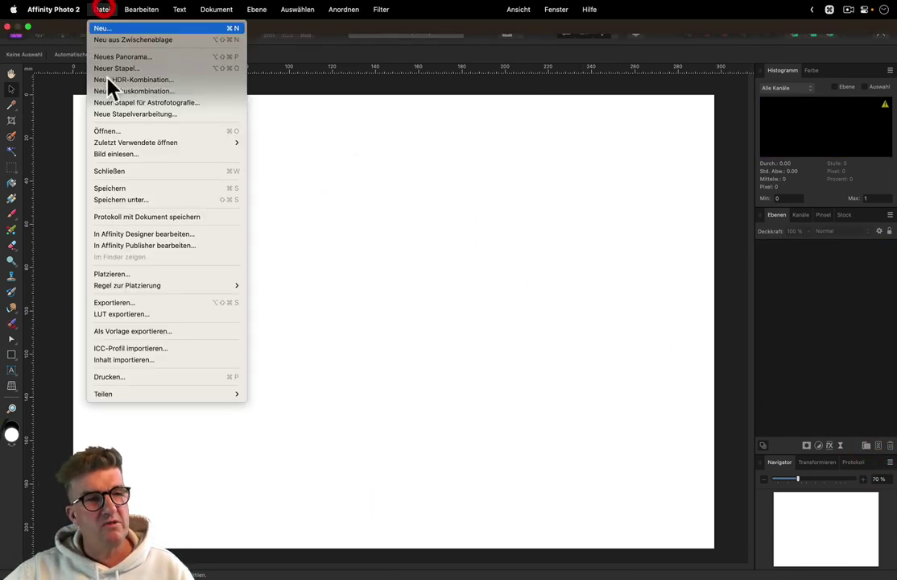
{"action": "left_click", "coordinate": [118, 274]}
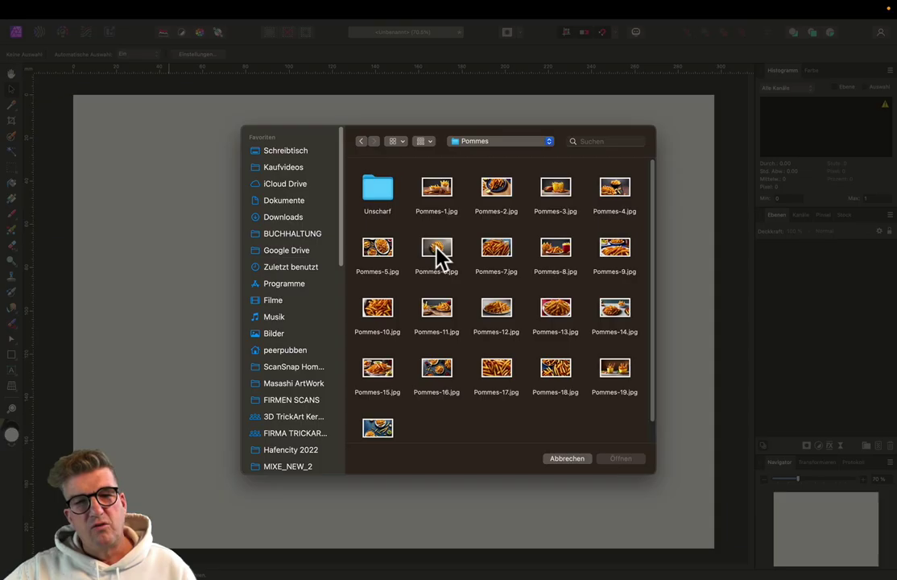
{"action": "double_click", "coordinate": [435, 243]}
{"action": "left_click_drag", "start_coordinate": [160, 161], "coordinate": [658, 468]}
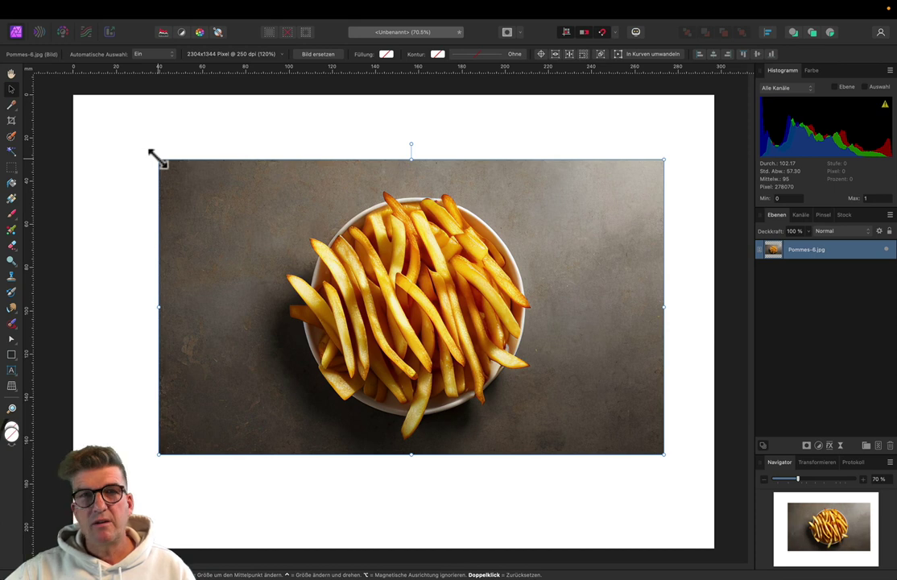
- Resize the fries photo with its corner handles until it nearly fills the canvas
{"action": "left_click_drag", "start_coordinate": [157, 159], "coordinate": [557, 420]}
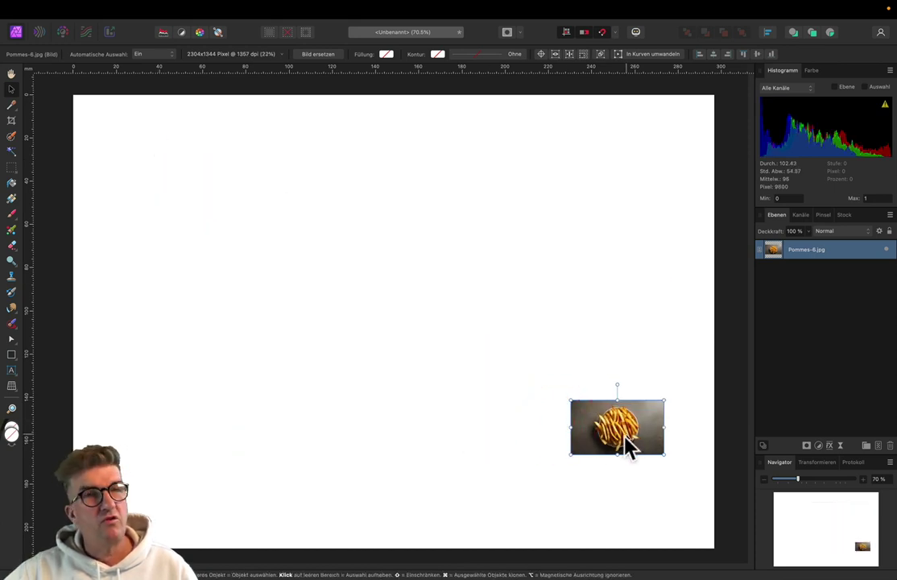
{"action": "left_click_drag", "start_coordinate": [570, 400], "coordinate": [119, 49]}
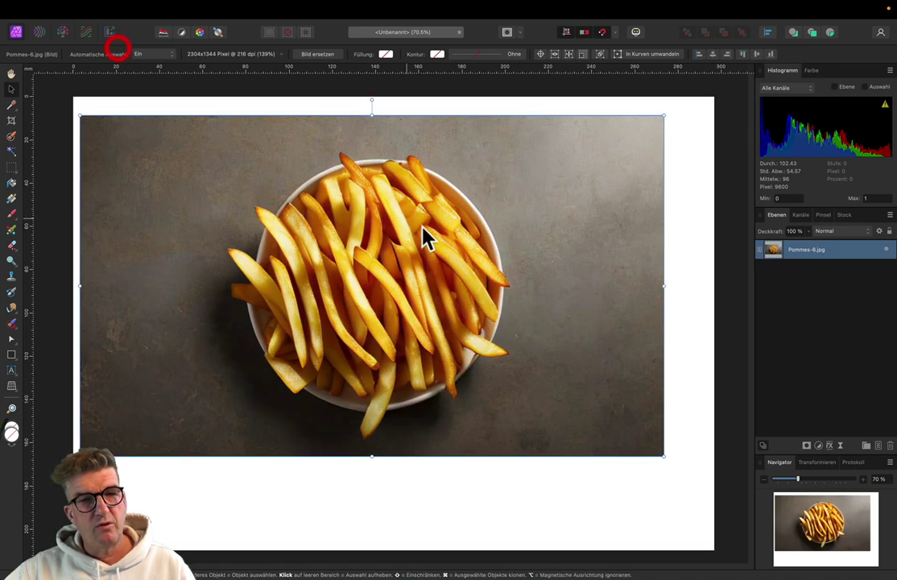
{"action": "left_click", "coordinate": [11, 167]}
- Drag a rectangular marquee around the fries bowl
{"action": "left_click_drag", "start_coordinate": [215, 141], "coordinate": [566, 442]}
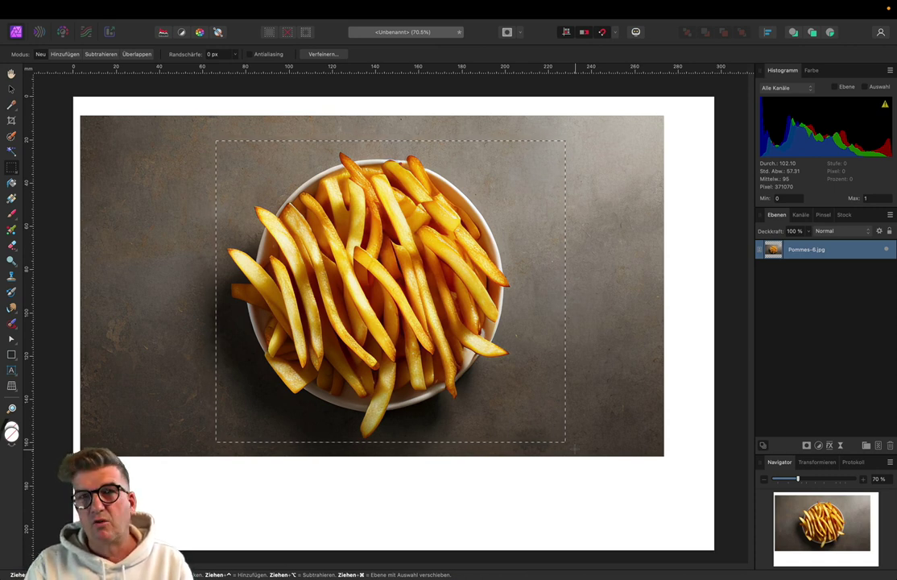
- Rasterize the Pommes-6.jpg layer and copy the selected bowl area
{"action": "right_click", "coordinate": [819, 251]}
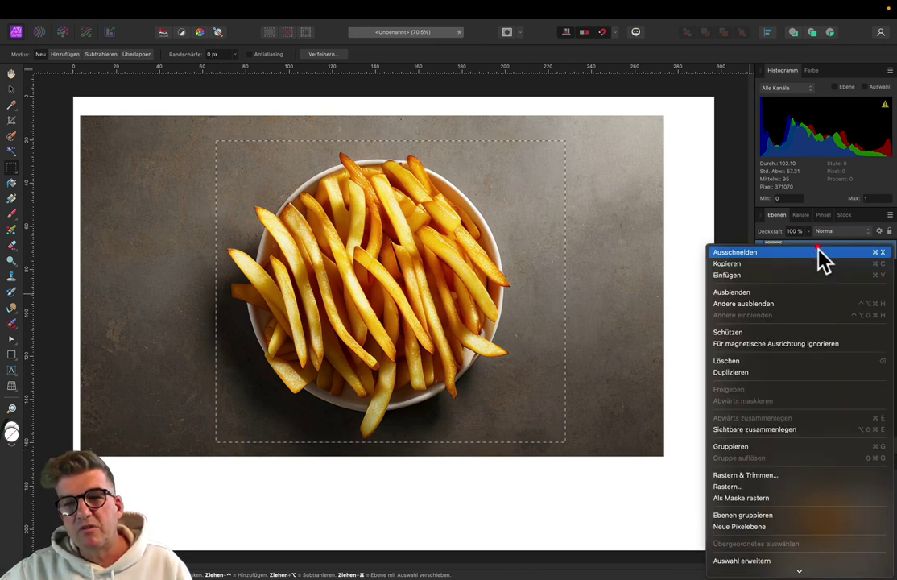
{"action": "left_click", "coordinate": [769, 487]}
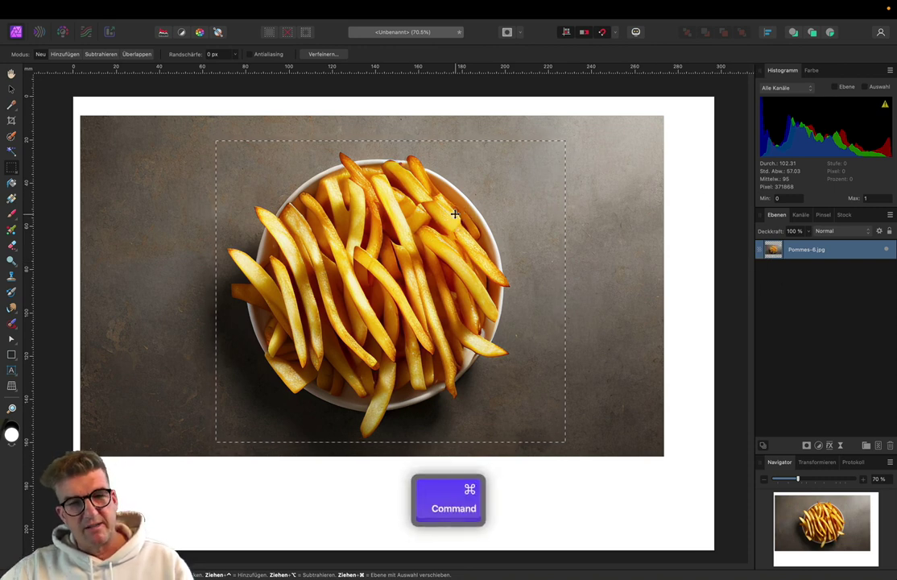
{"action": "key", "text": "super+c"}
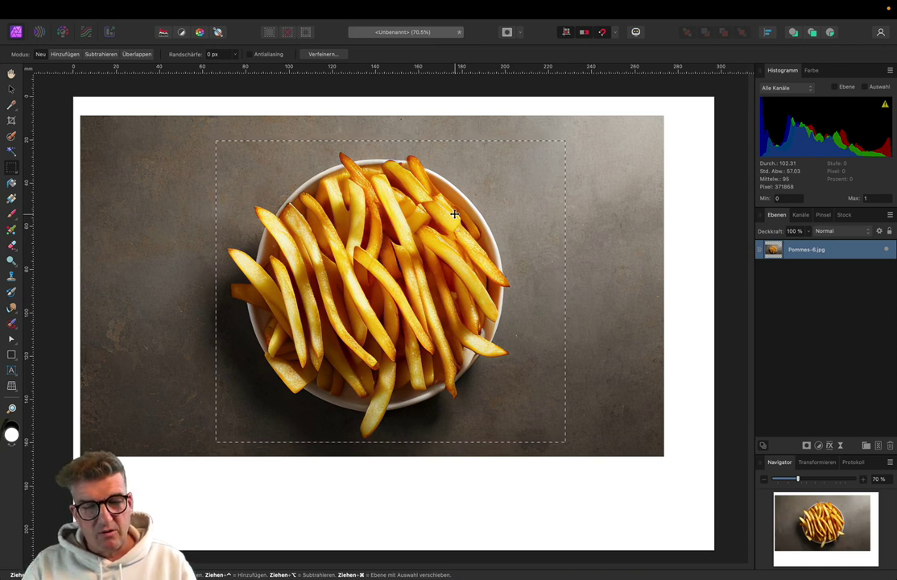
- Paste the bowl area as a new layer, then hide and reshow the original to check it
{"action": "key", "text": "super+v"}
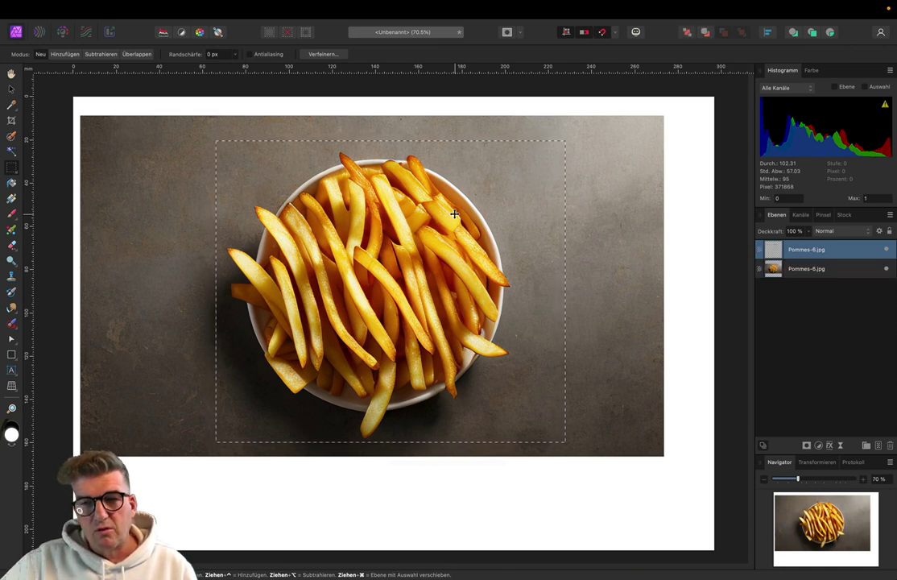
{"action": "left_click", "coordinate": [886, 268]}
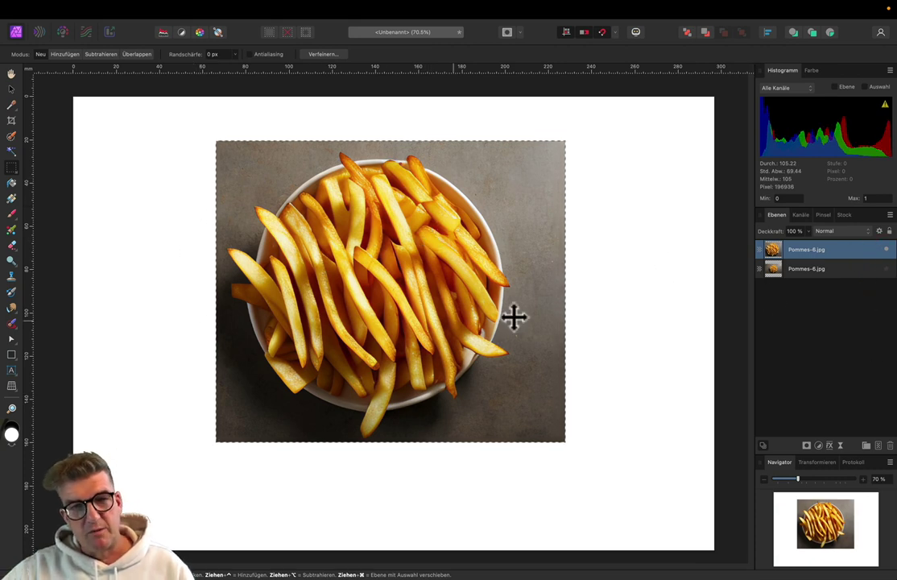
{"action": "left_click", "coordinate": [886, 269]}
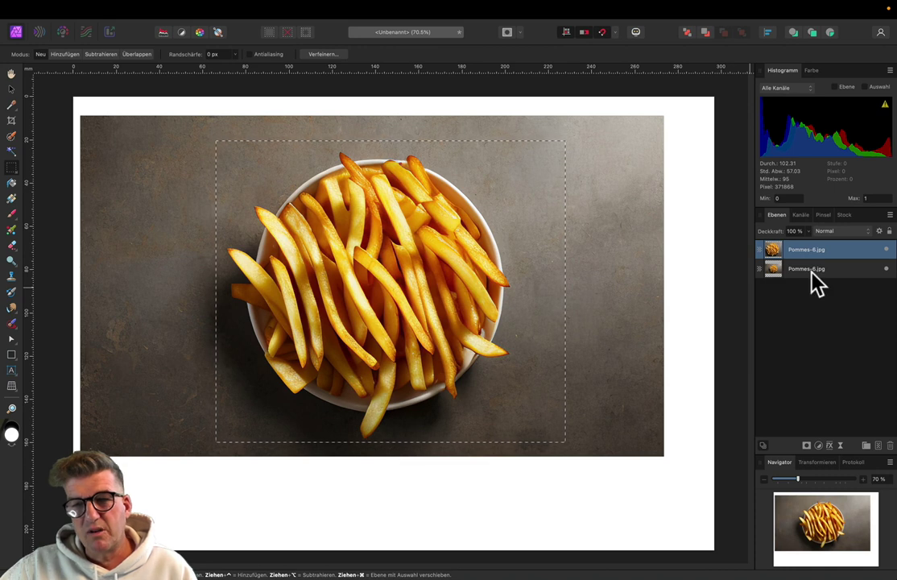
{"action": "left_click", "coordinate": [812, 274]}
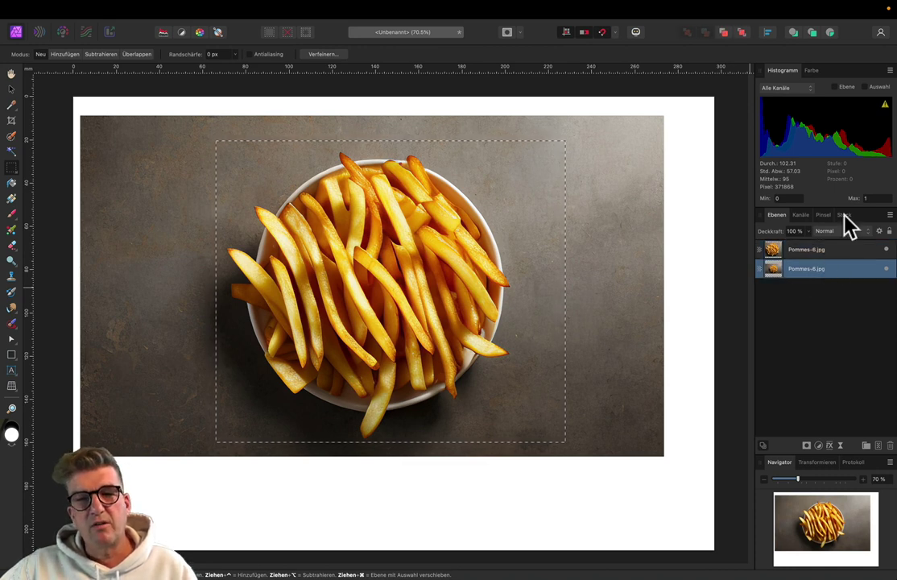
{"action": "key", "text": "h"}
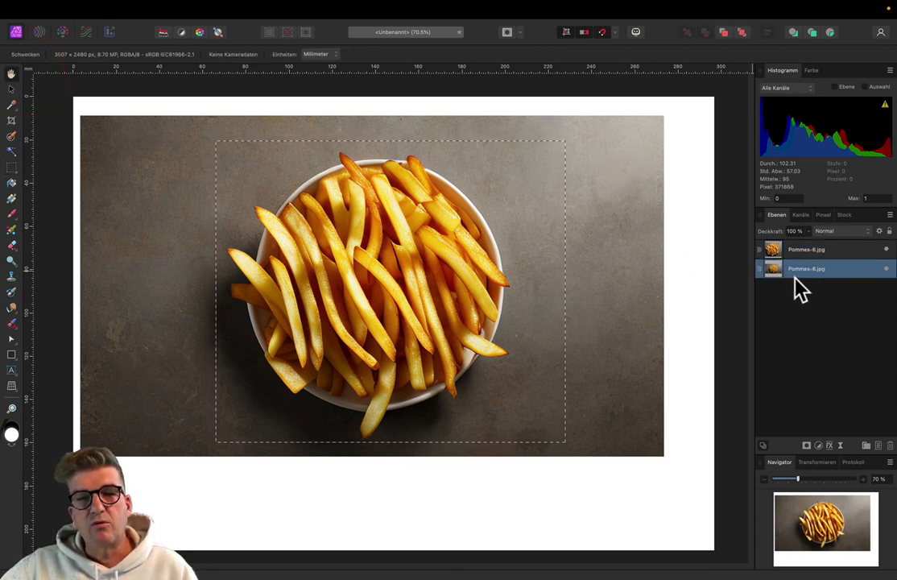
{"action": "right_click", "coordinate": [796, 278]}
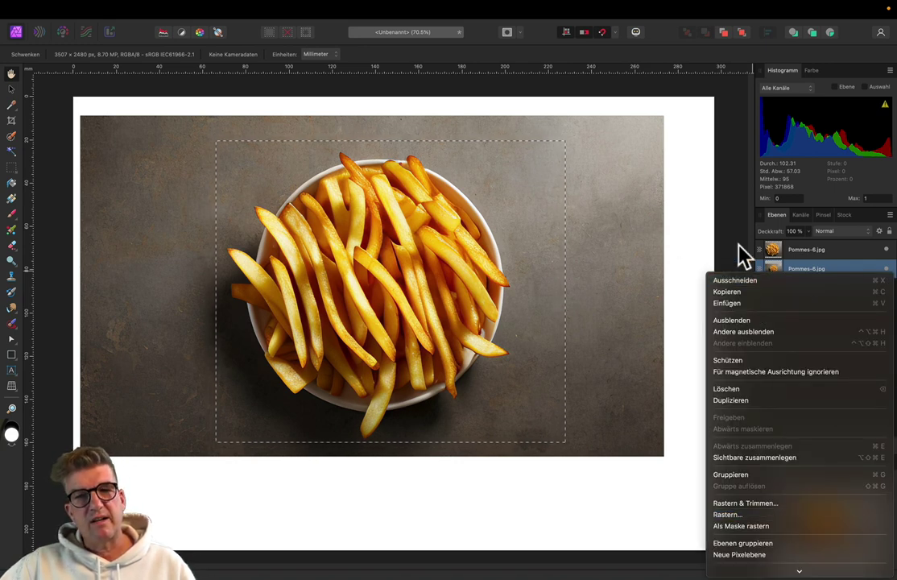
{"action": "left_click", "coordinate": [777, 260]}
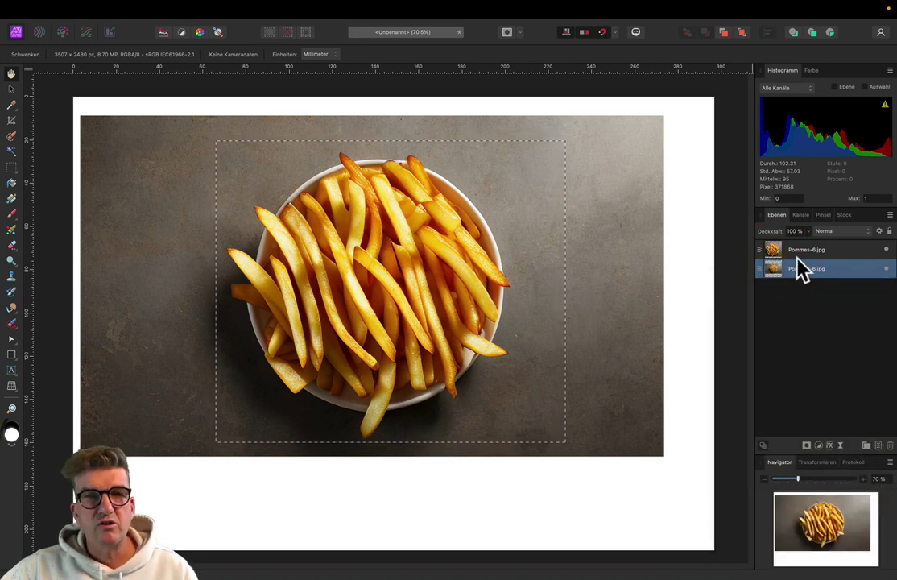